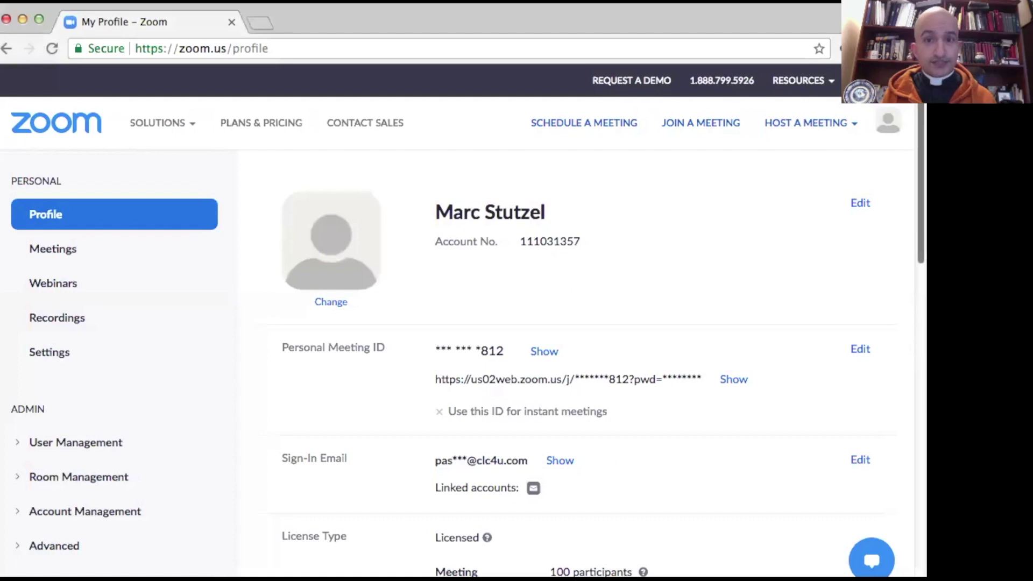
- Start scheduling a new meeting and set its topic to "Thanksgiving Fiesta"
{"action": "scroll", "coordinate": [452, 369], "scroll_direction": "down", "scroll_amount": 3}
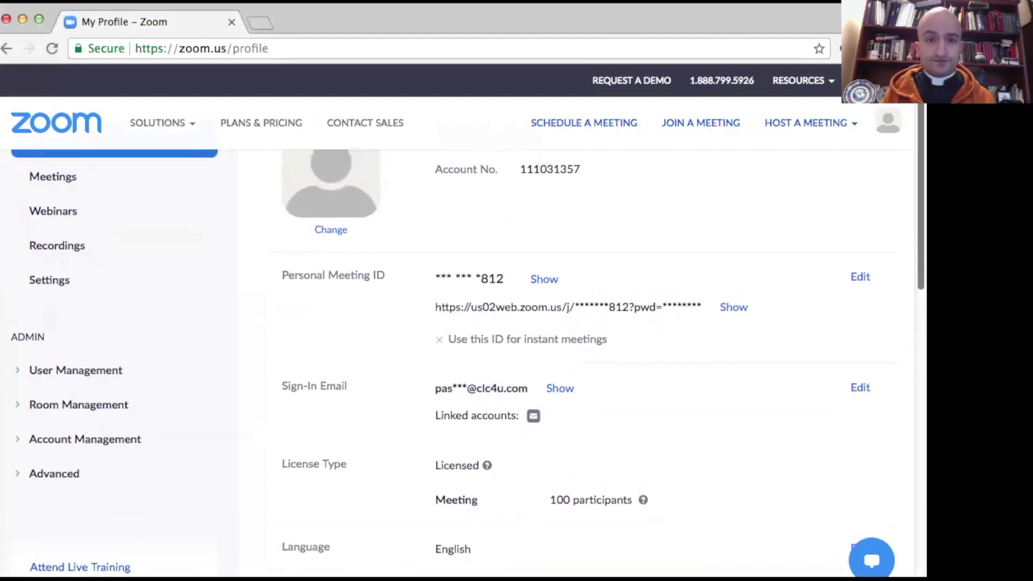
{"action": "scroll", "coordinate": [904, 255], "scroll_direction": "up", "scroll_amount": 3}
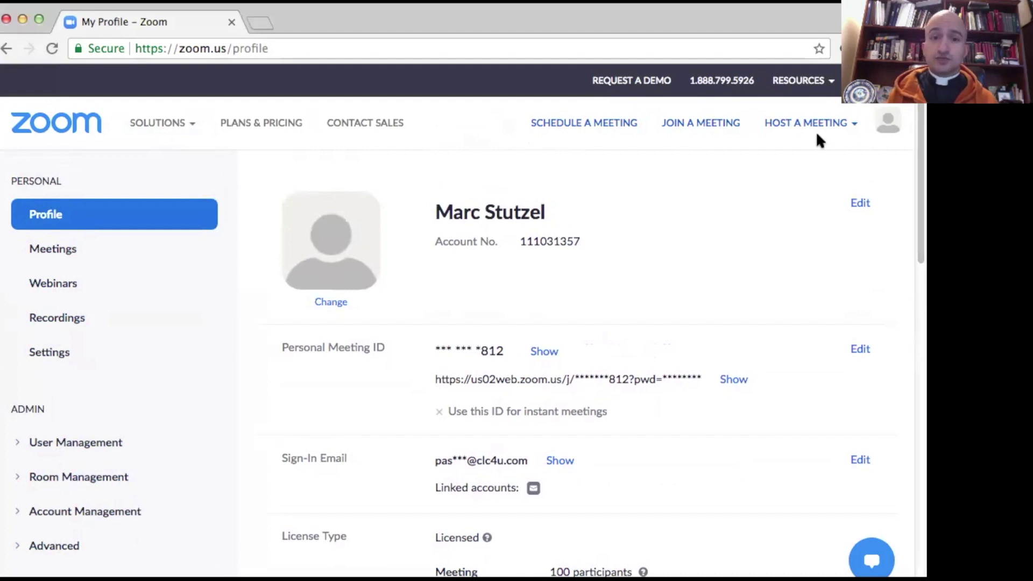
{"action": "left_click", "coordinate": [553, 130]}
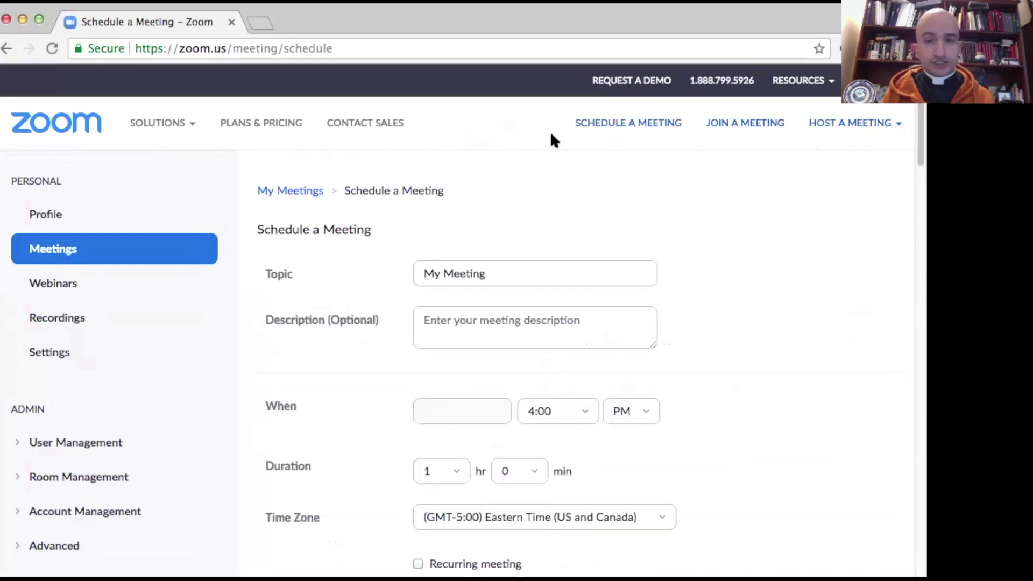
{"action": "type", "text": "Th"}
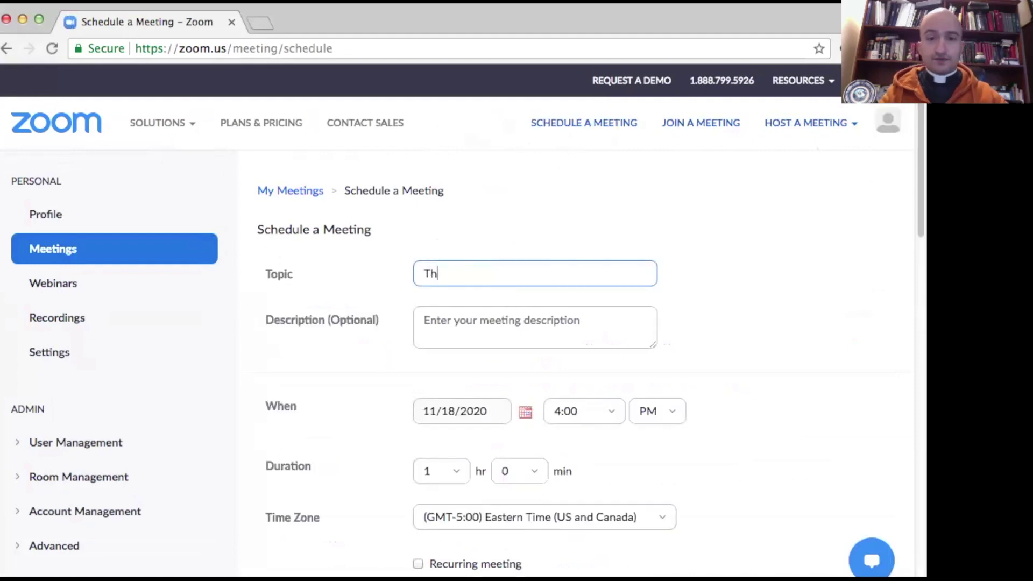
{"action": "type", "text": "anksgiving Fe"}
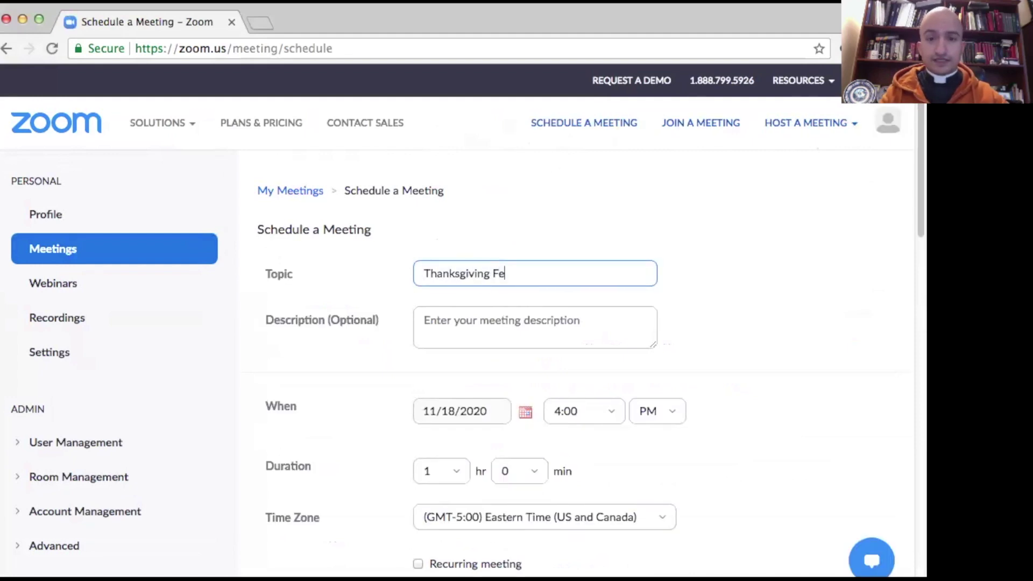
{"action": "type", "text": "ista"}
{"action": "right_click", "coordinate": [505, 269]}
{"action": "left_click", "coordinate": [537, 272]}
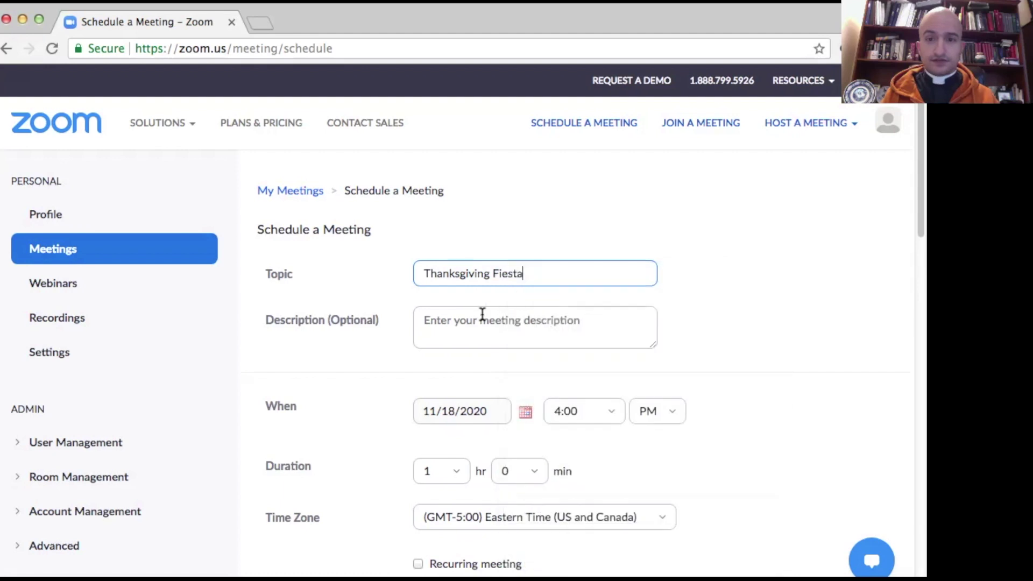
{"action": "left_click", "coordinate": [482, 315]}
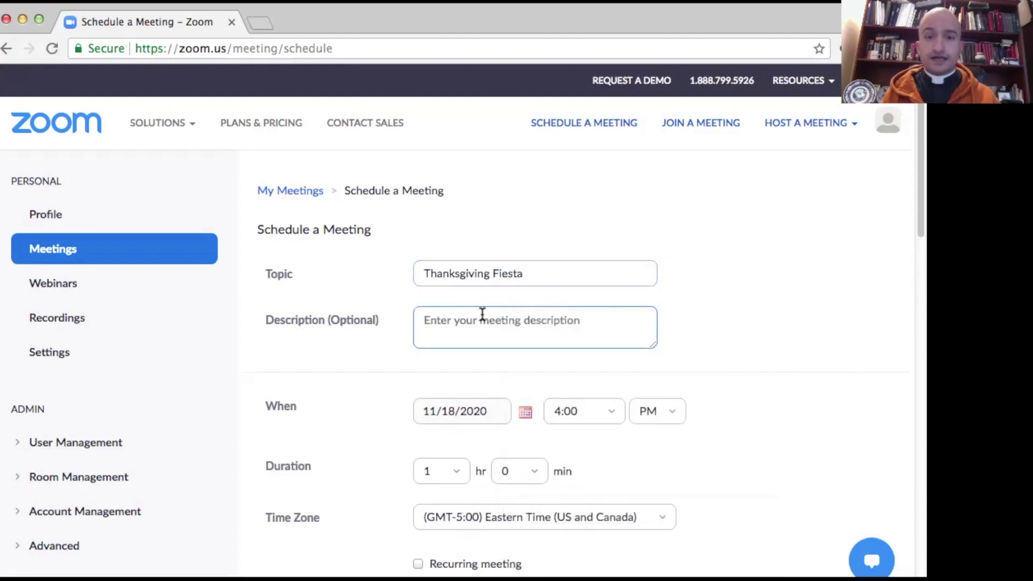
- Set the meeting date to 11/26/2020 and the start time to 2:00 PM
{"action": "left_click", "coordinate": [526, 412]}
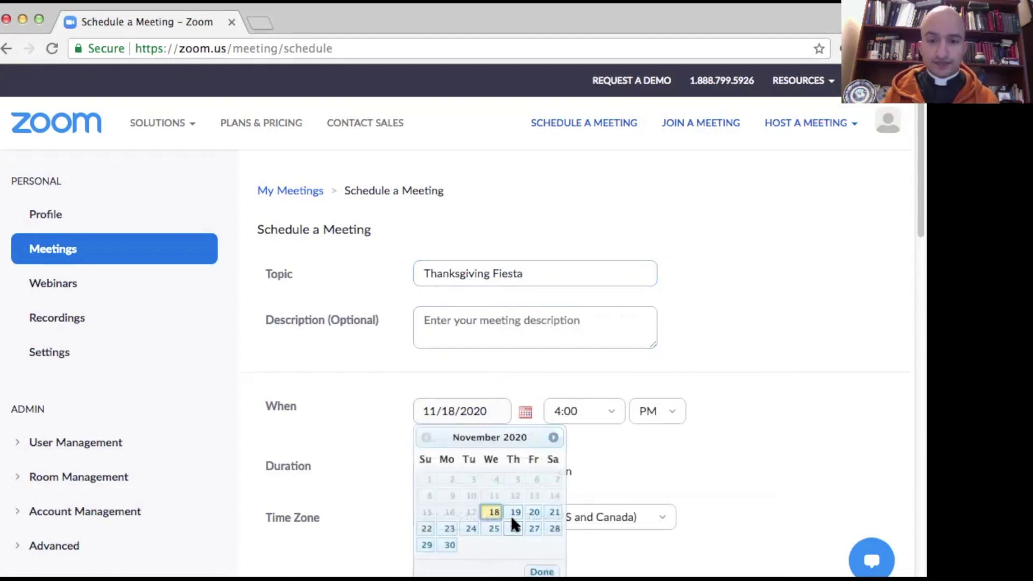
{"action": "left_click", "coordinate": [516, 530]}
{"action": "left_click", "coordinate": [611, 413]}
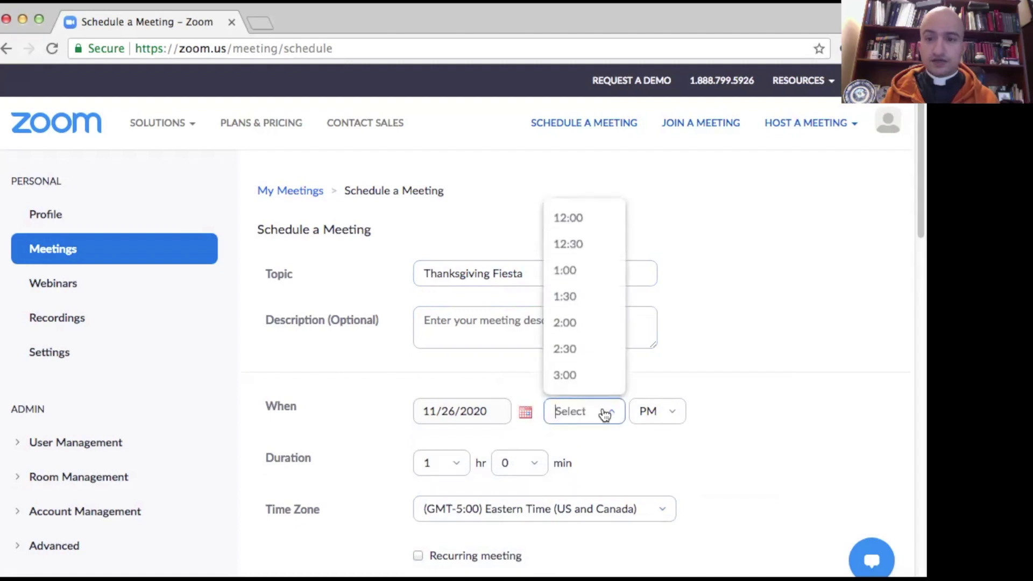
{"action": "left_click_drag", "start_coordinate": [619, 261], "coordinate": [621, 249]}
{"action": "left_click", "coordinate": [579, 240]}
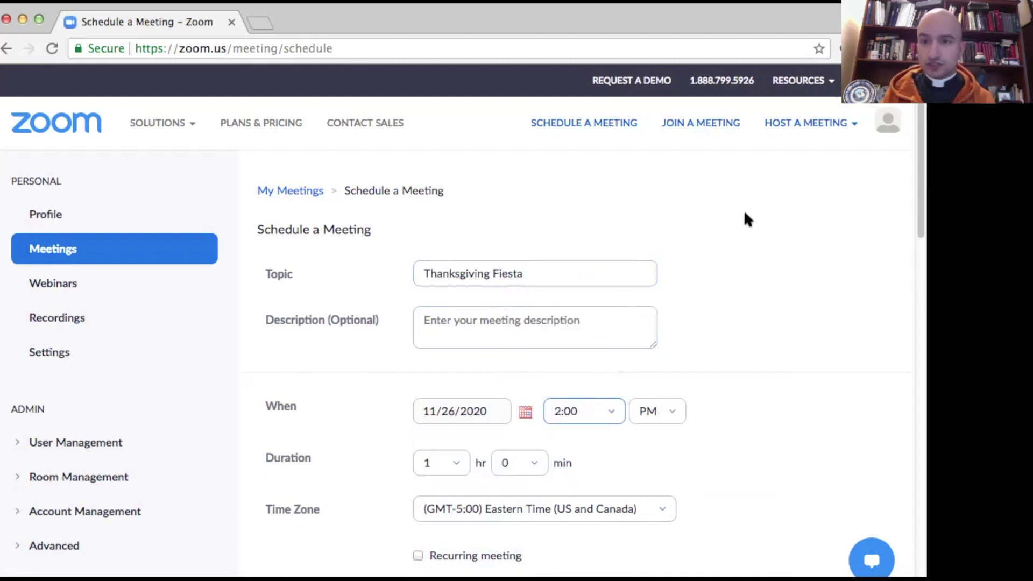
- Set the meeting duration to 7 hours
{"action": "scroll", "coordinate": [503, 309], "scroll_direction": "down", "scroll_amount": 3}
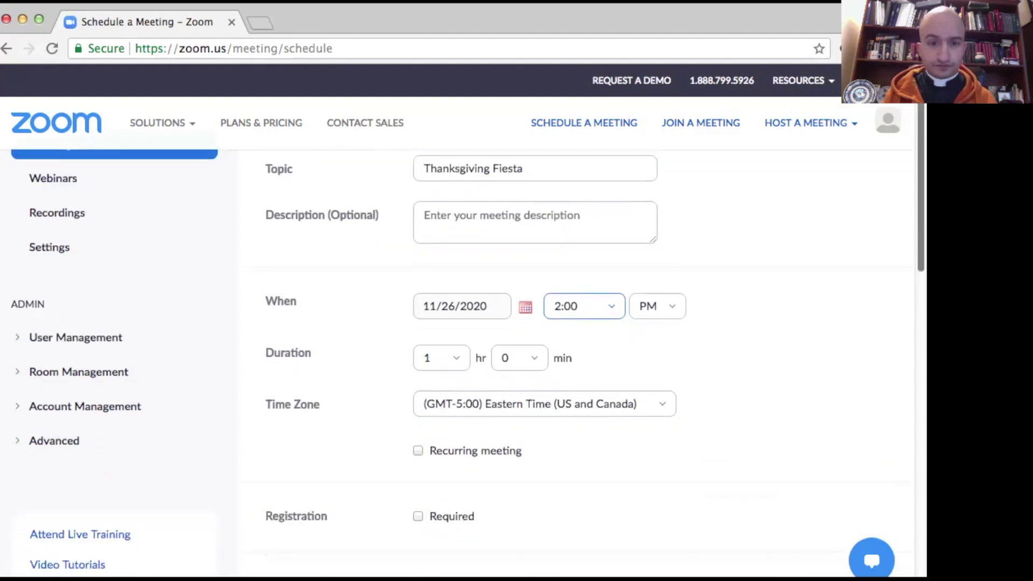
{"action": "left_click", "coordinate": [461, 362]}
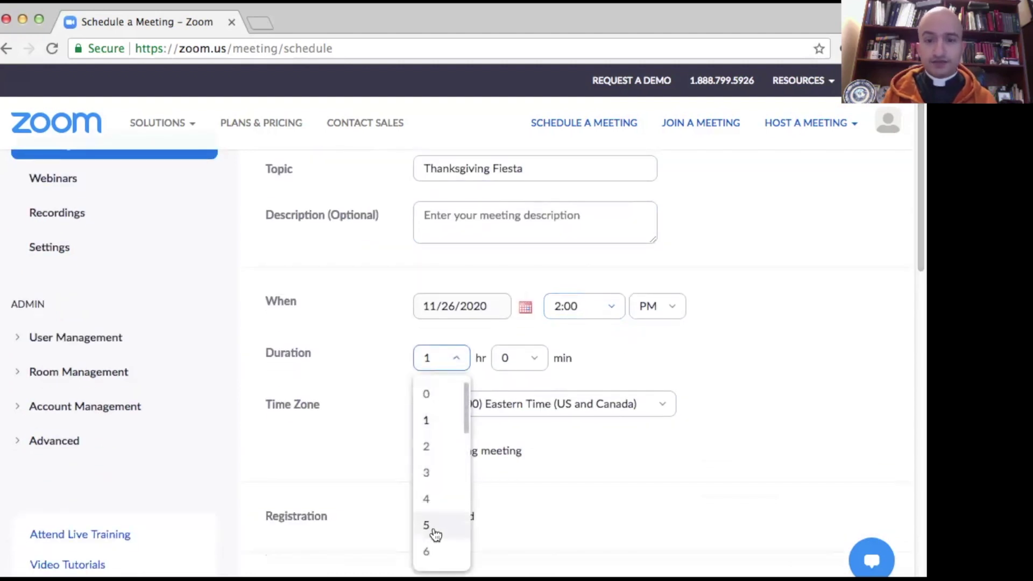
{"action": "scroll", "coordinate": [431, 553], "scroll_direction": "down", "scroll_amount": 1}
{"action": "left_click", "coordinate": [430, 553]}
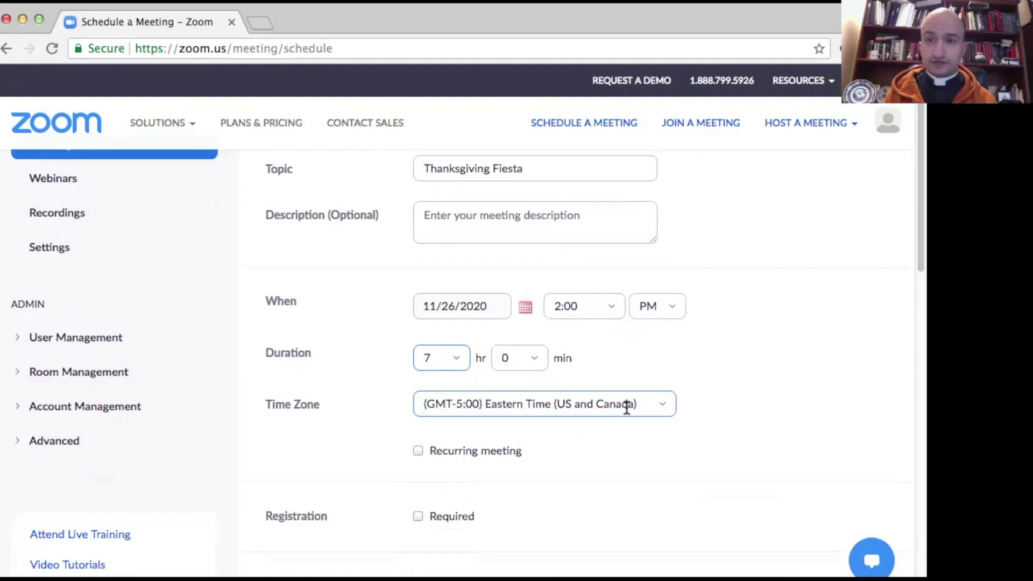
- Make registration required for the Thanksgiving Fiesta meeting
{"action": "scroll", "coordinate": [576, 361], "scroll_direction": "down", "scroll_amount": 1}
{"action": "scroll", "coordinate": [849, 300], "scroll_direction": "down", "scroll_amount": 5}
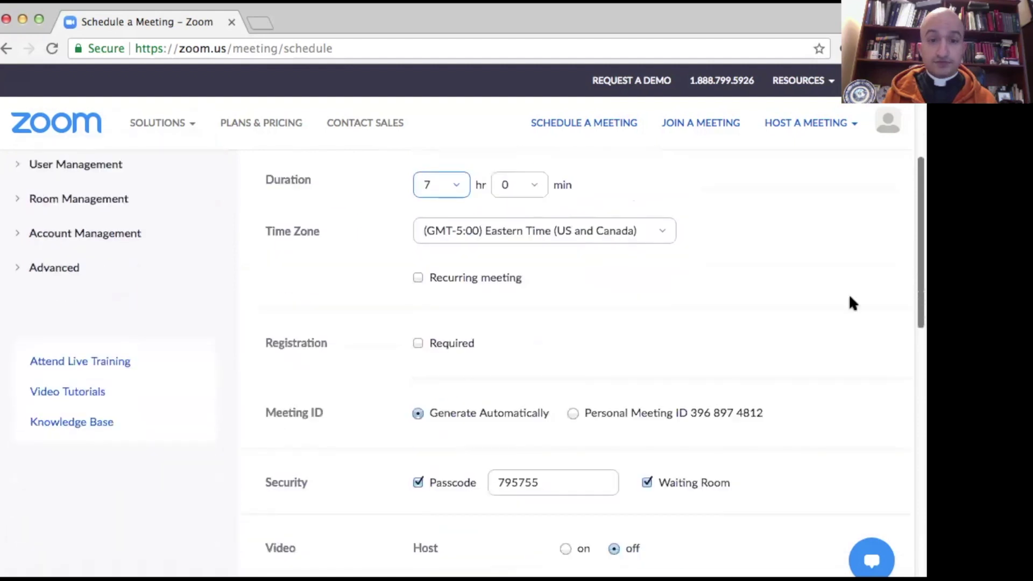
{"action": "left_click", "coordinate": [418, 343]}
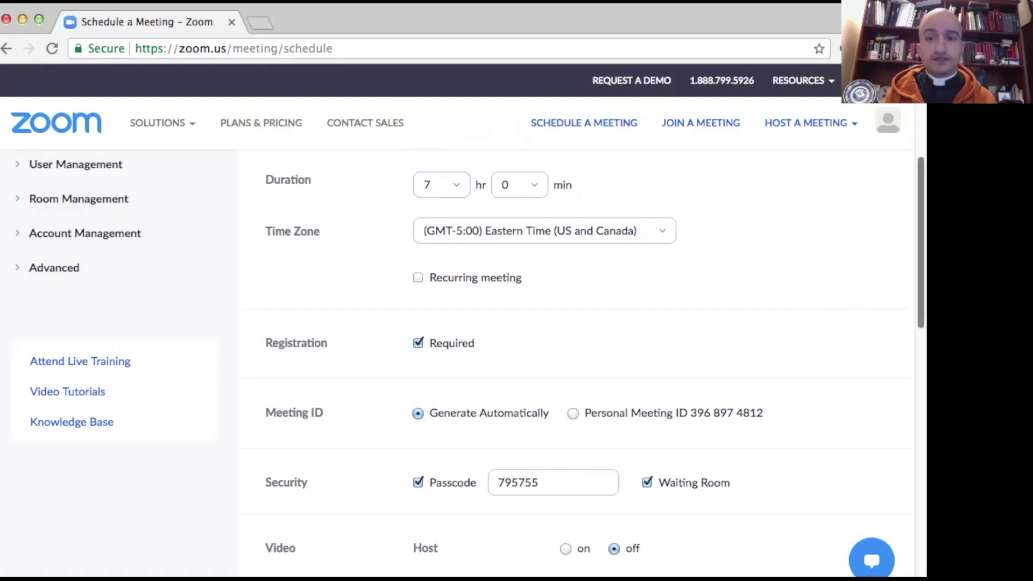
- Turn video on for both the host and the participants
{"action": "scroll", "coordinate": [622, 413], "scroll_direction": "down", "scroll_amount": 3}
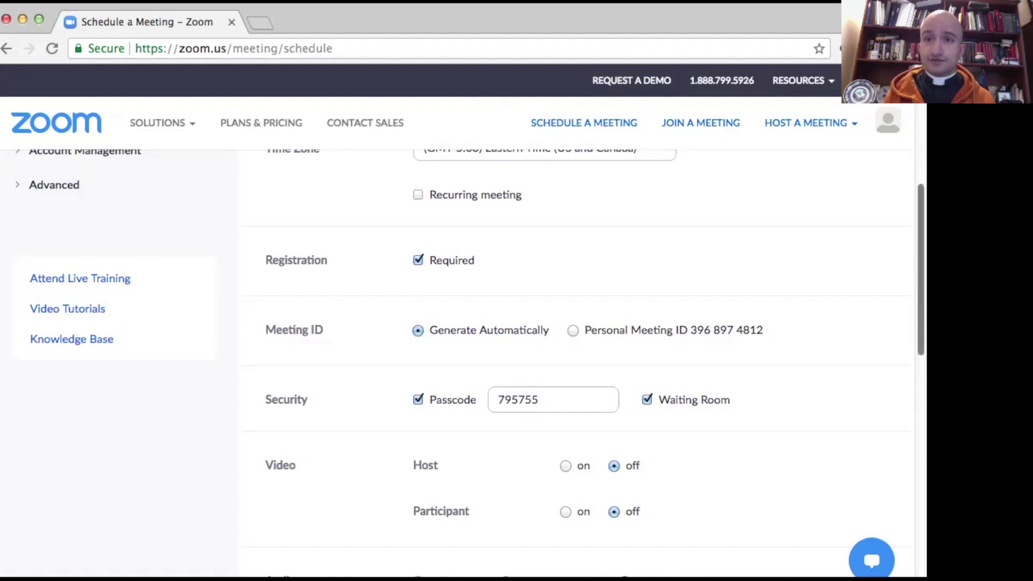
{"action": "scroll", "coordinate": [502, 395], "scroll_direction": "down", "scroll_amount": 4}
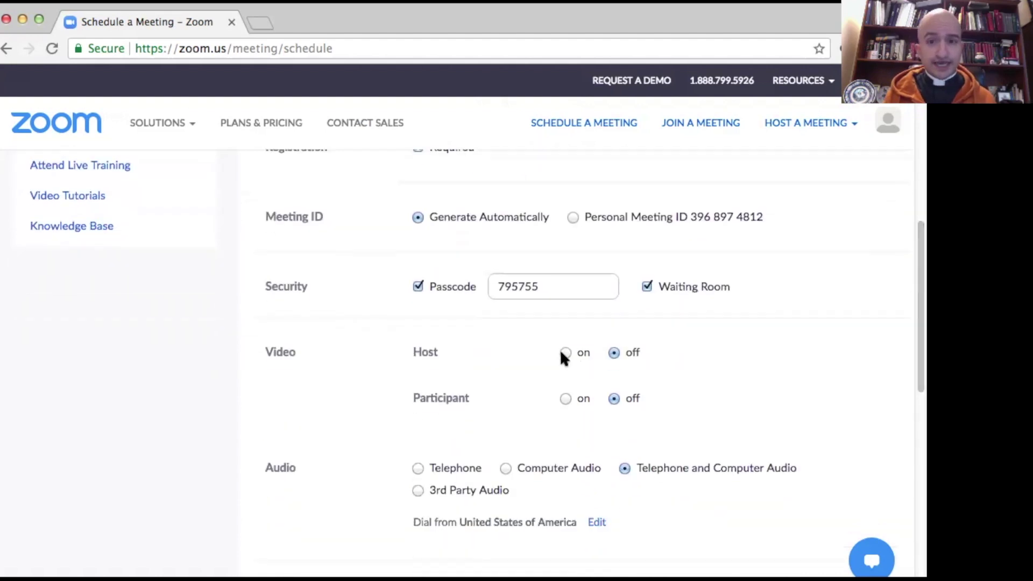
{"action": "left_click", "coordinate": [565, 353]}
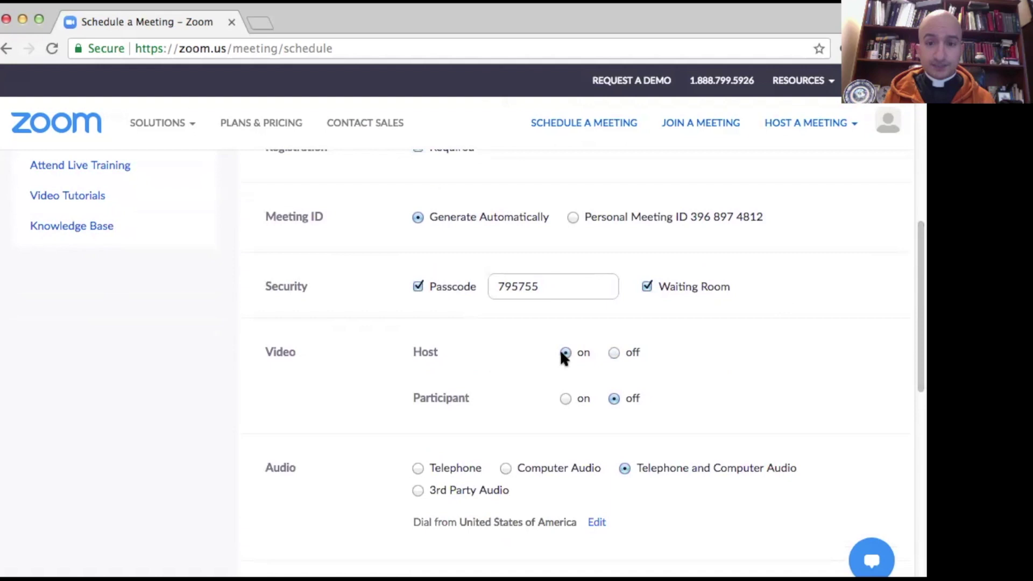
{"action": "left_click", "coordinate": [566, 399]}
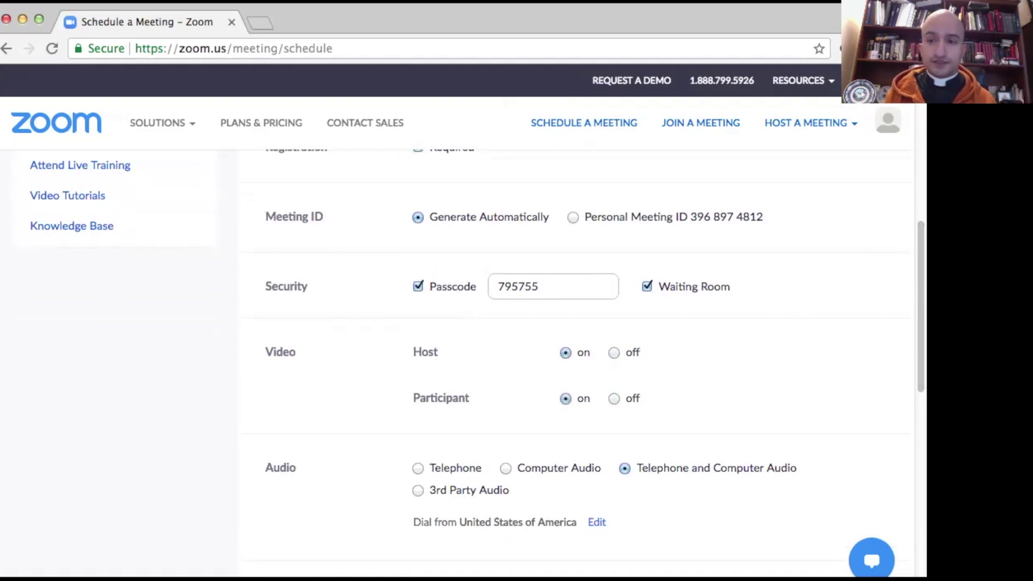
- Save the scheduled meeting, leaving the audio, meeting options and alternative hosts at their defaults
{"action": "scroll", "coordinate": [908, 323], "scroll_direction": "down", "scroll_amount": 5}
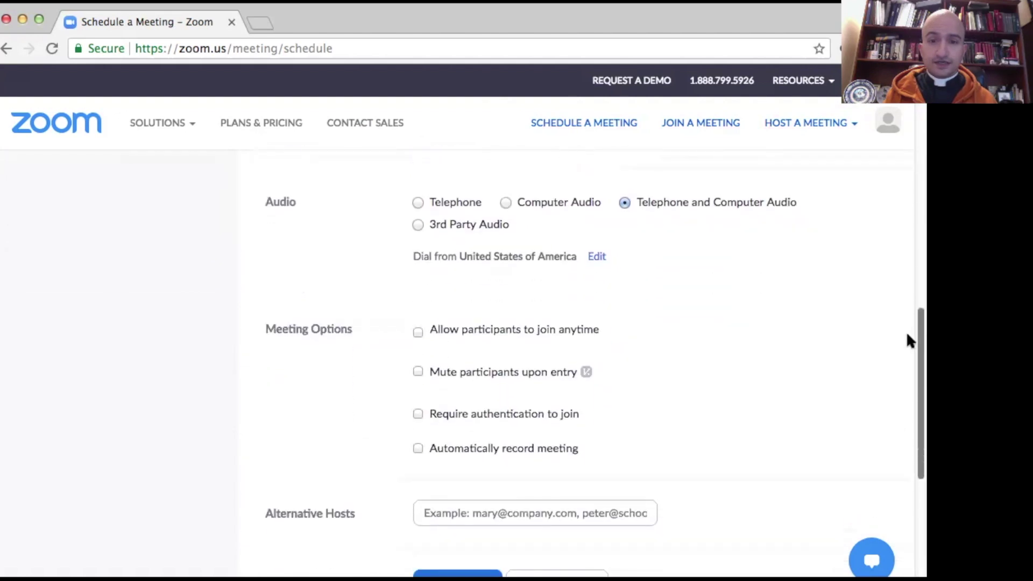
{"action": "scroll", "coordinate": [906, 345], "scroll_direction": "down", "scroll_amount": 3}
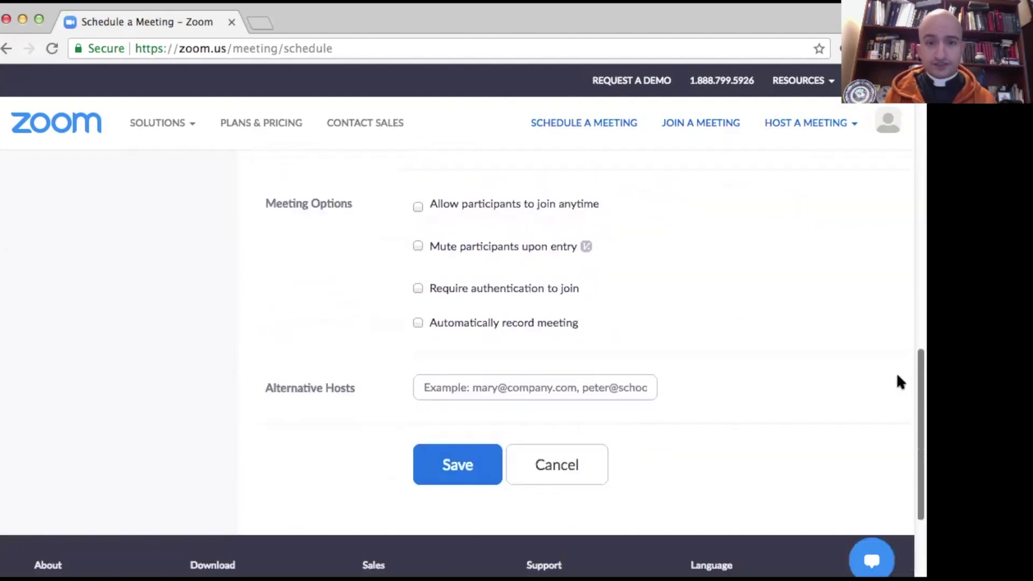
{"action": "left_click", "coordinate": [454, 473]}
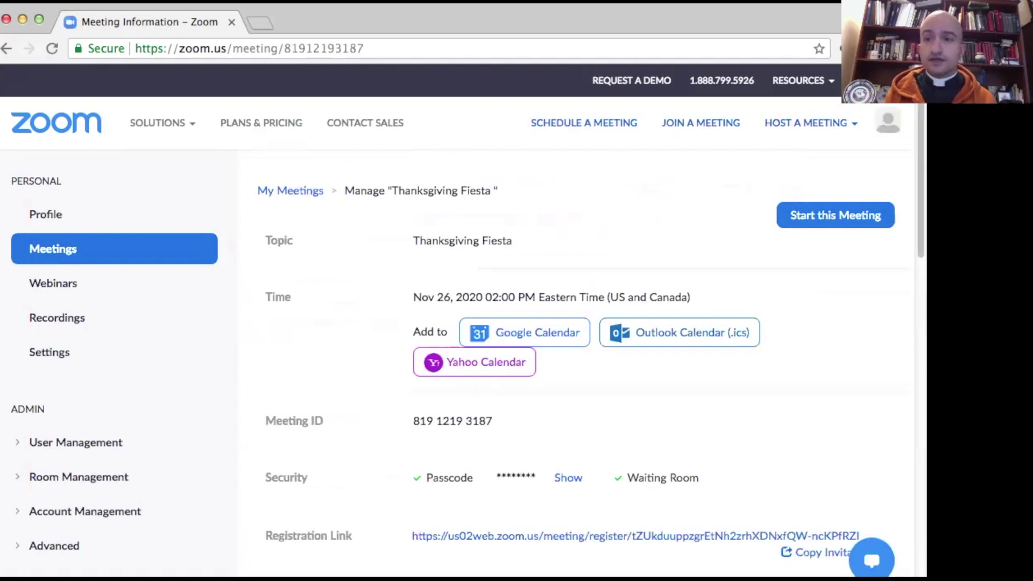
- Copy the full meeting invitation text for the Thanksgiving Fiesta meeting and close the invitation dialog
{"action": "scroll", "coordinate": [462, 361], "scroll_direction": "down", "scroll_amount": 2}
{"action": "scroll", "coordinate": [522, 494], "scroll_direction": "down", "scroll_amount": 2}
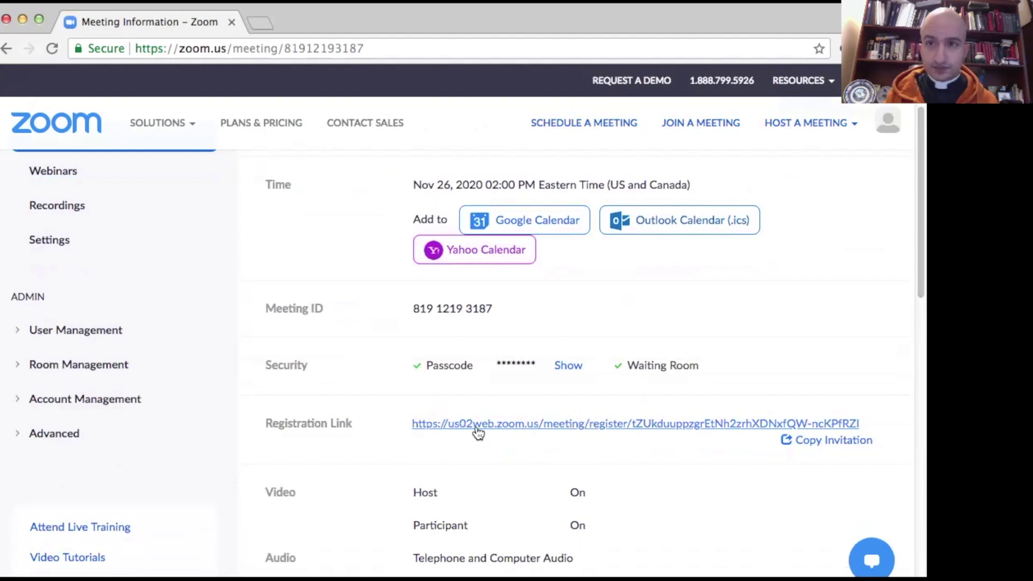
{"action": "left_click", "coordinate": [817, 440]}
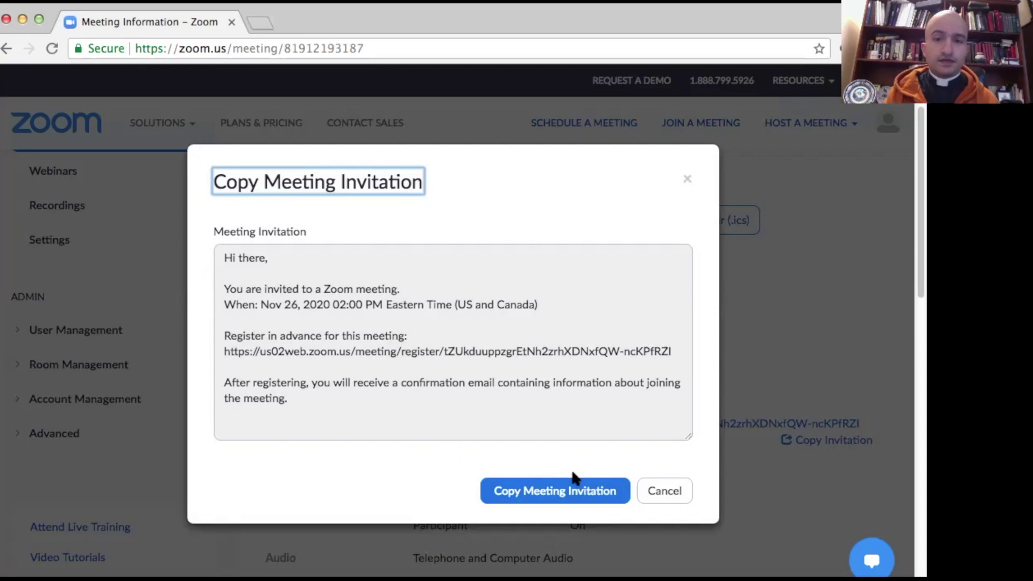
{"action": "left_click", "coordinate": [569, 494]}
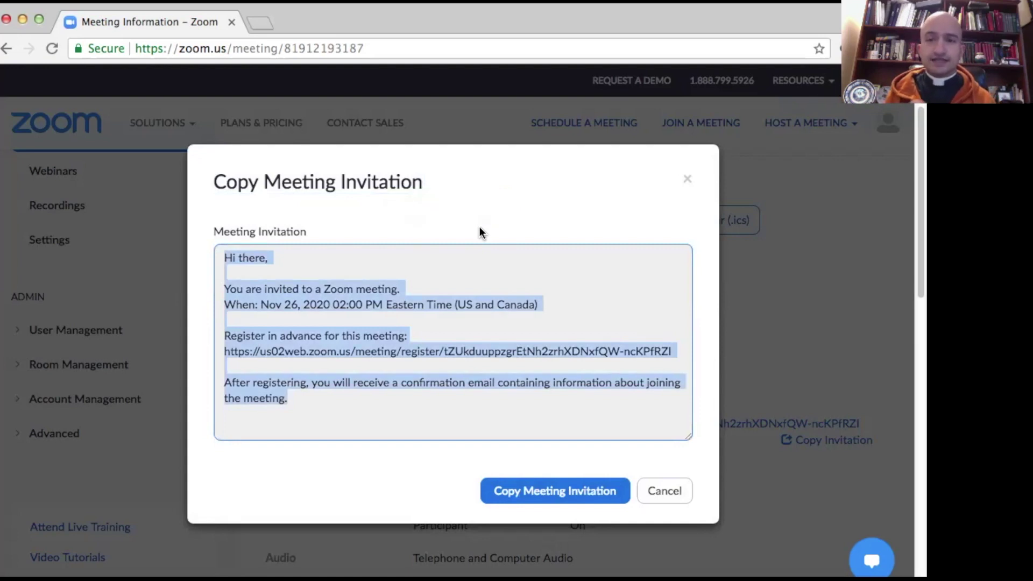
{"action": "left_click", "coordinate": [667, 492]}
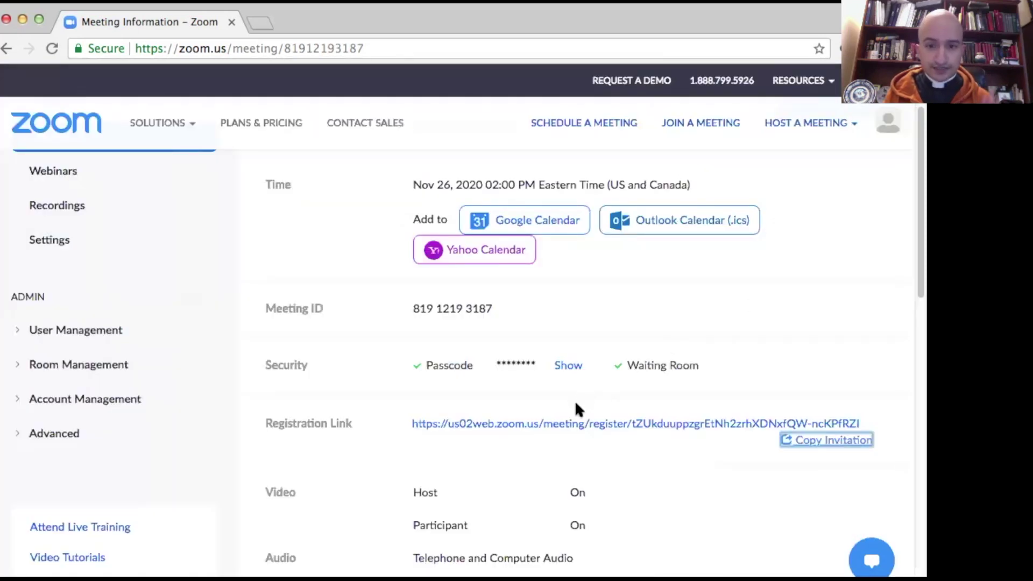
- Copy the link address of the meeting's registration link
{"action": "right_click", "coordinate": [546, 429]}
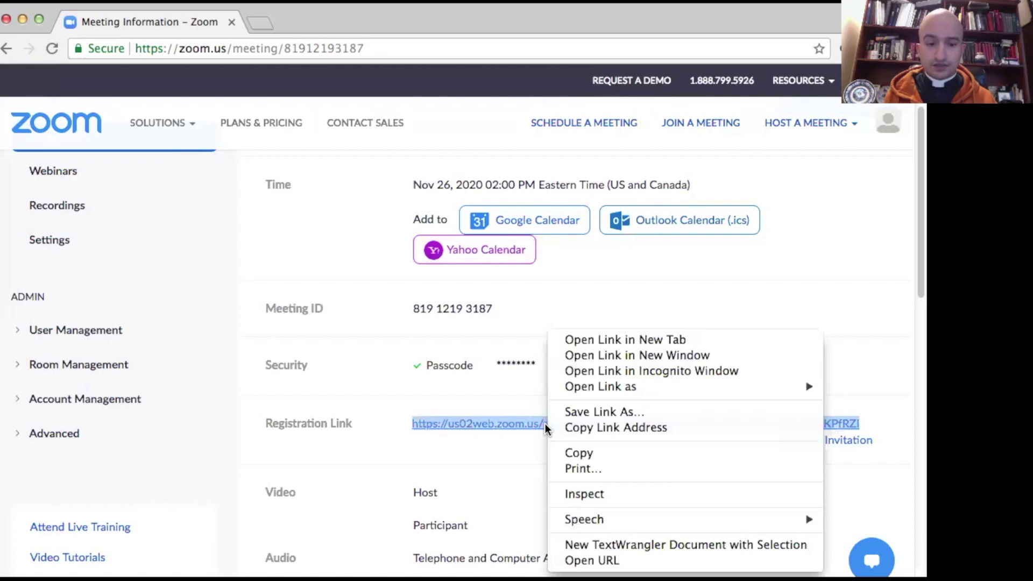
{"action": "left_click", "coordinate": [572, 428]}
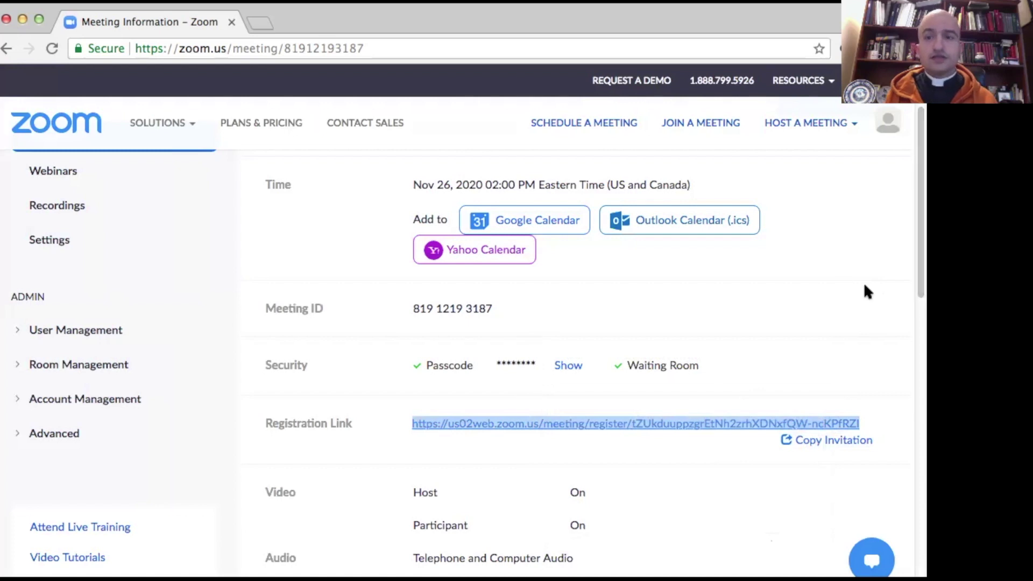
{"action": "scroll", "coordinate": [853, 201], "scroll_direction": "up", "scroll_amount": 3}
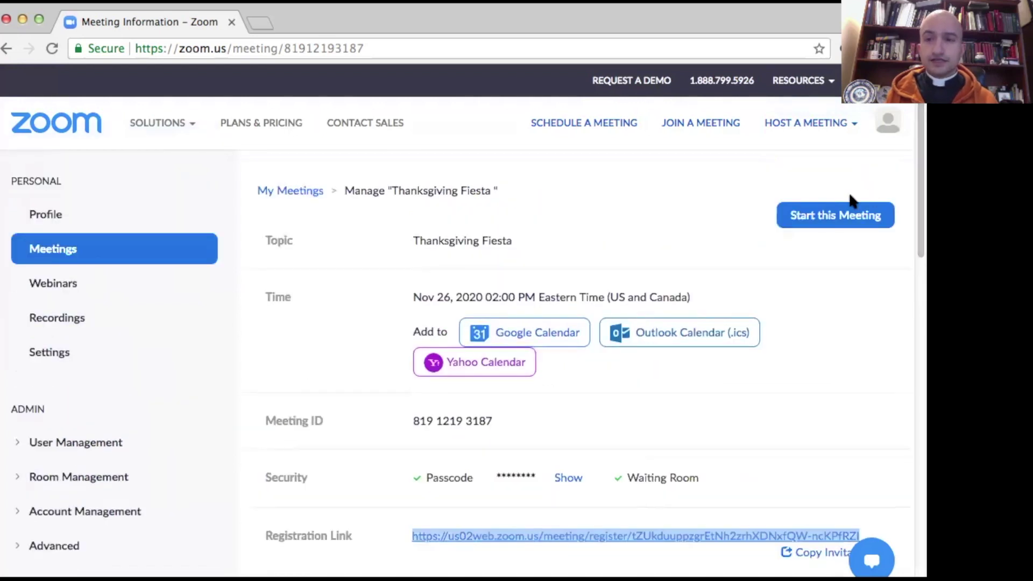